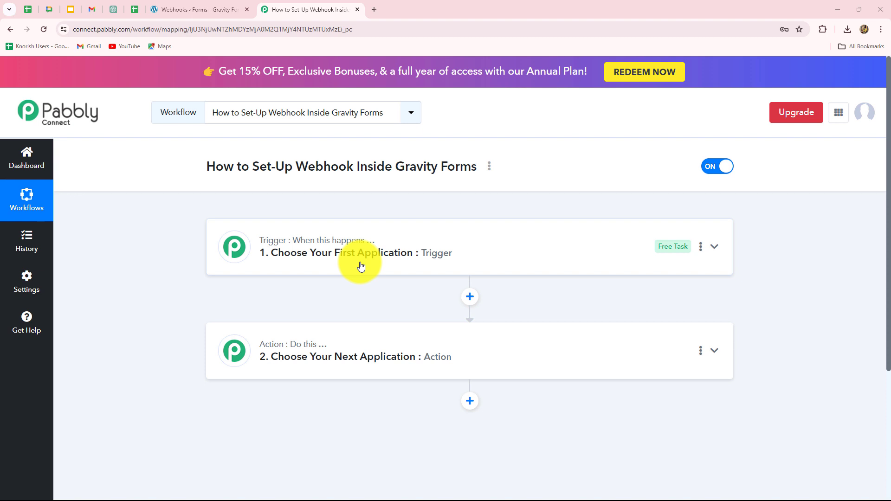
Switch to the 'Webhooks ‹ Forms – Gravity Forms' tab to view the WordPress webhook settings
{"action": "left_click", "coordinate": [185, 9]}
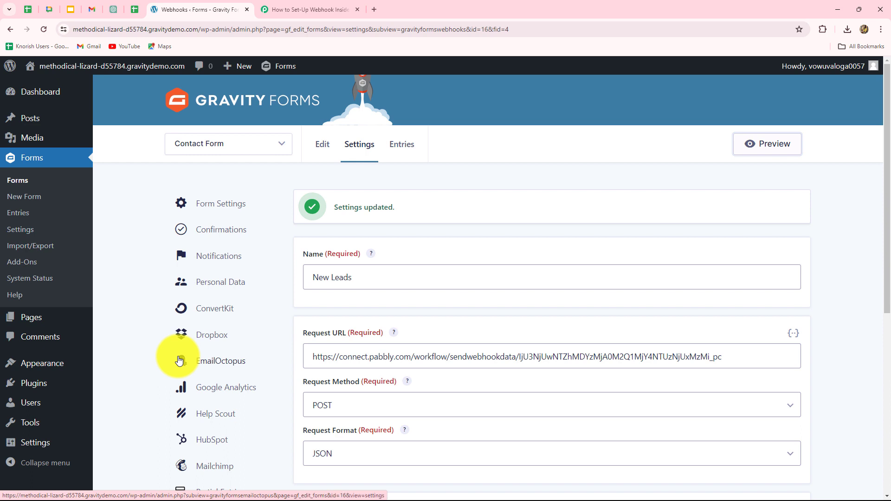
Return to the Pabbly Connect 'How to Set-Up Webhook Inside Gravity Forms' workflow tab
{"action": "left_click", "coordinate": [261, 8]}
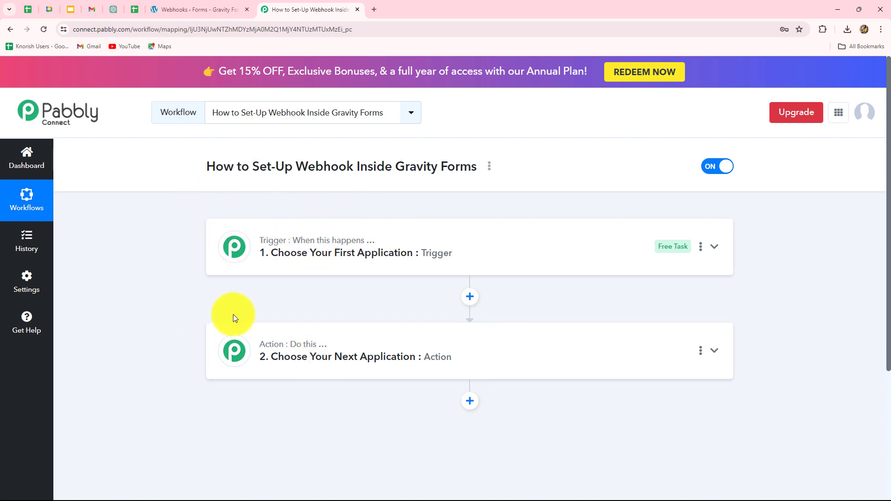
{"action": "scroll", "coordinate": [368, 383], "scroll_direction": "down", "scroll_amount": 4}
{"action": "scroll", "coordinate": [366, 383], "scroll_direction": "up", "scroll_amount": 4}
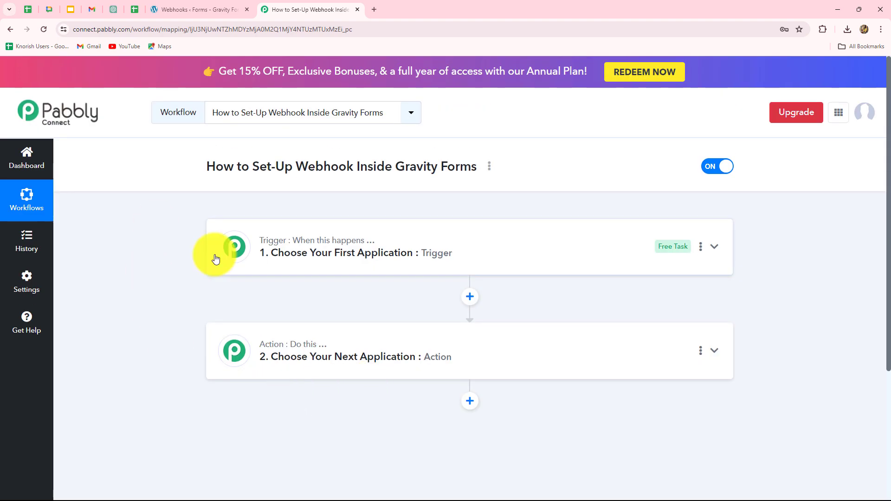
{"action": "left_click", "coordinate": [182, 8]}
{"action": "left_click", "coordinate": [310, 14]}
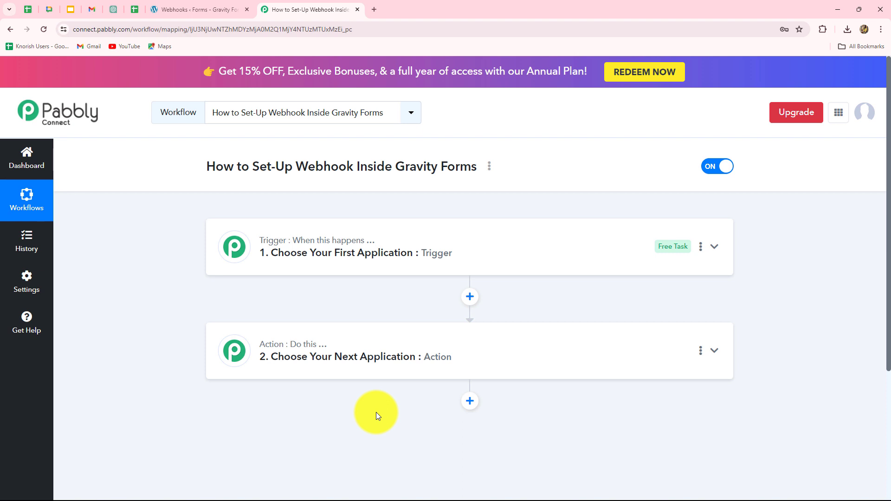
Set the trigger app to Gravity Forms, found by searching 'Grav', with the New Response event
{"action": "left_click", "coordinate": [271, 264]}
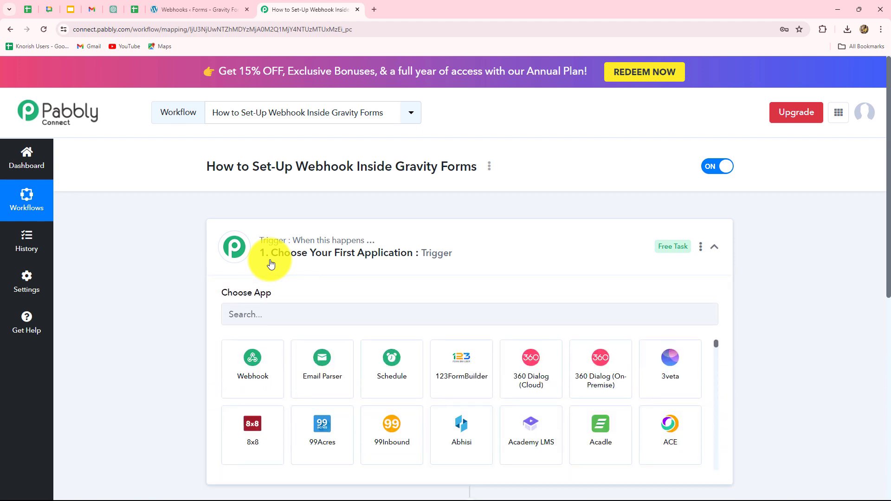
{"action": "left_click", "coordinate": [268, 264]}
{"action": "scroll", "coordinate": [214, 232], "scroll_direction": "down", "scroll_amount": 1}
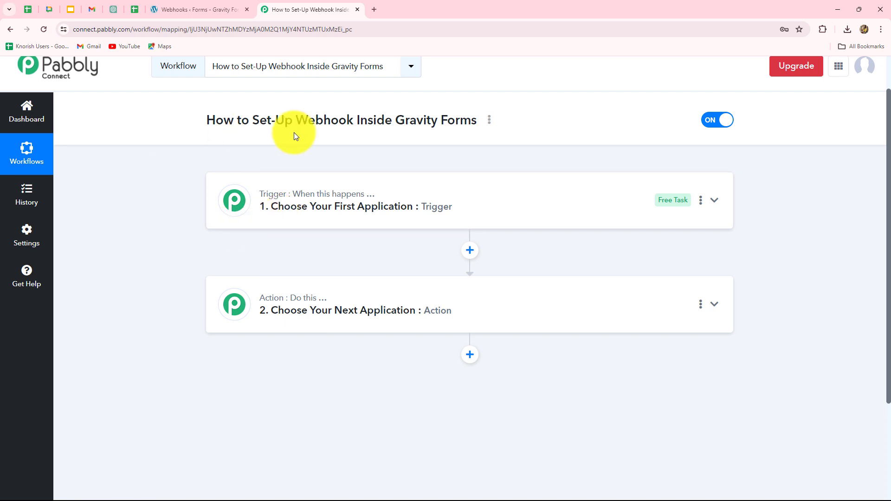
{"action": "left_click", "coordinate": [299, 217]}
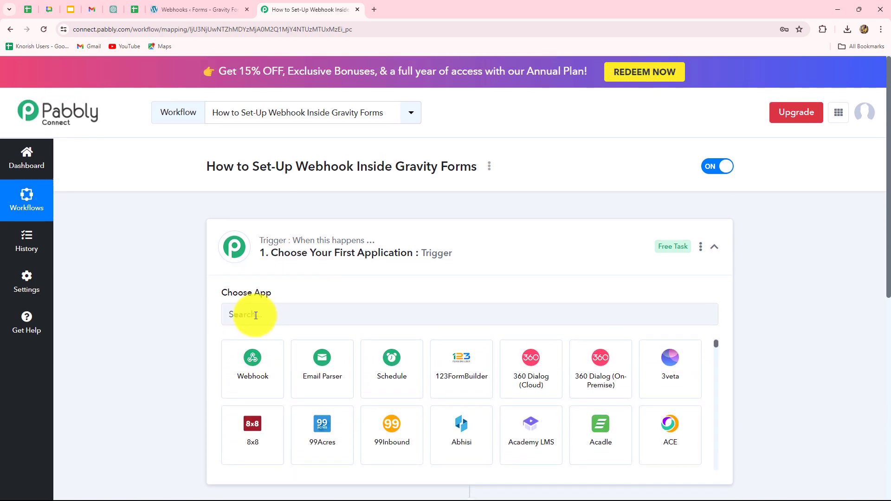
{"action": "left_click", "coordinate": [255, 314]}
{"action": "type", "text": "Grav"}
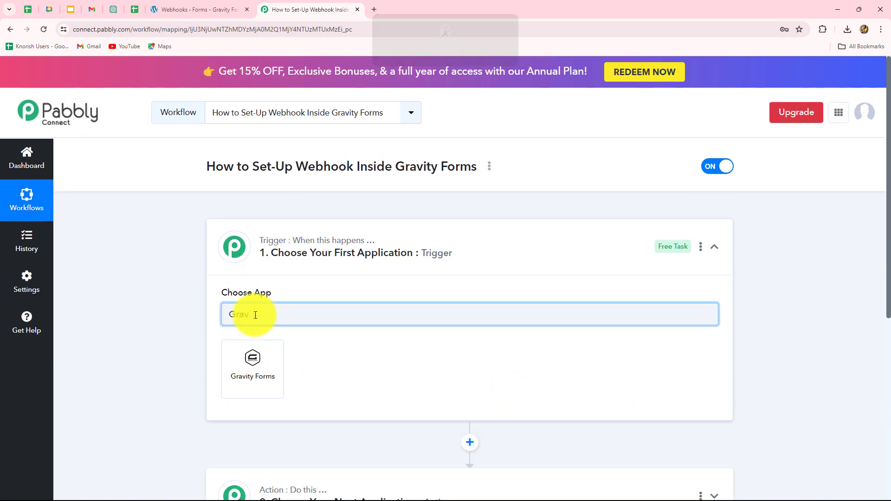
{"action": "left_click", "coordinate": [254, 372]}
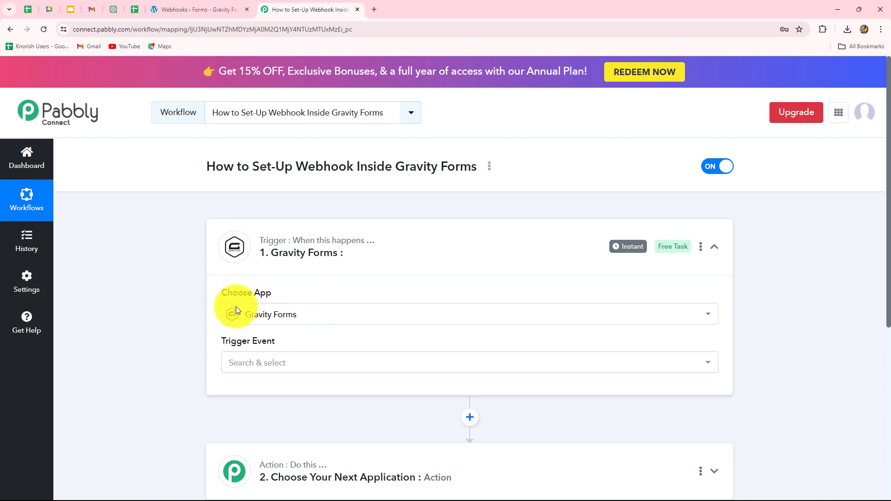
{"action": "scroll", "coordinate": [270, 358], "scroll_direction": "down", "scroll_amount": 2}
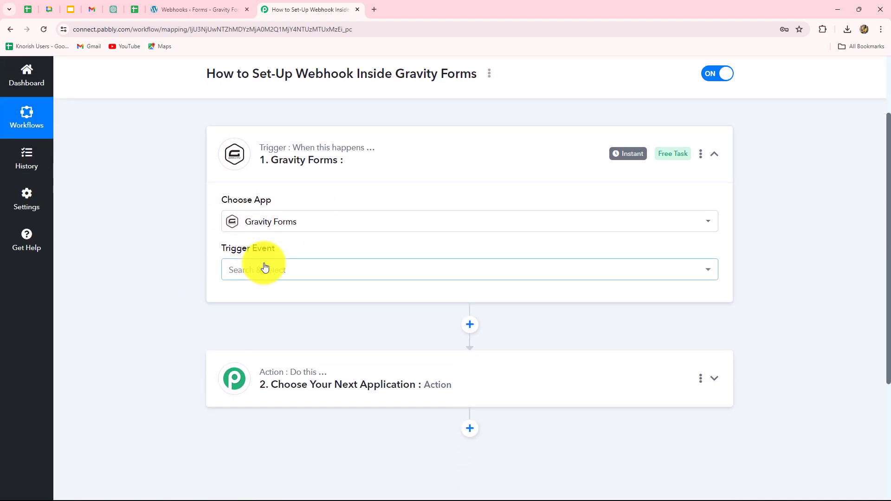
{"action": "left_click", "coordinate": [265, 268]}
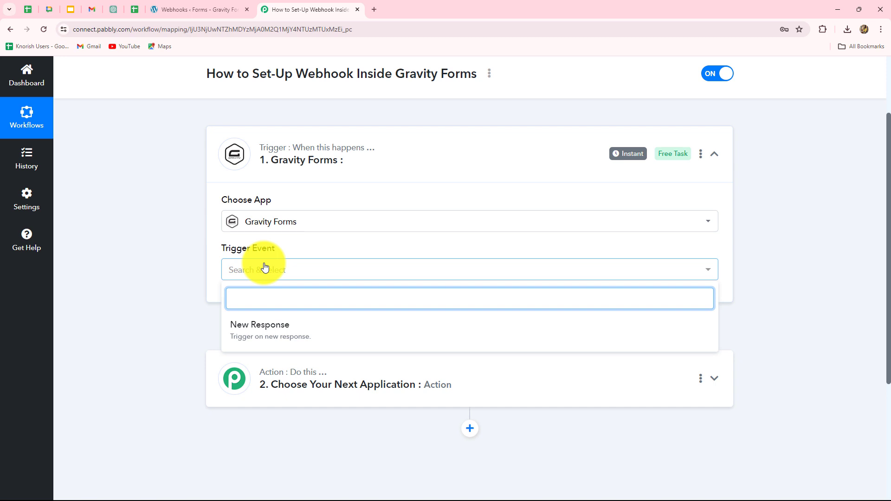
{"action": "left_click", "coordinate": [253, 338]}
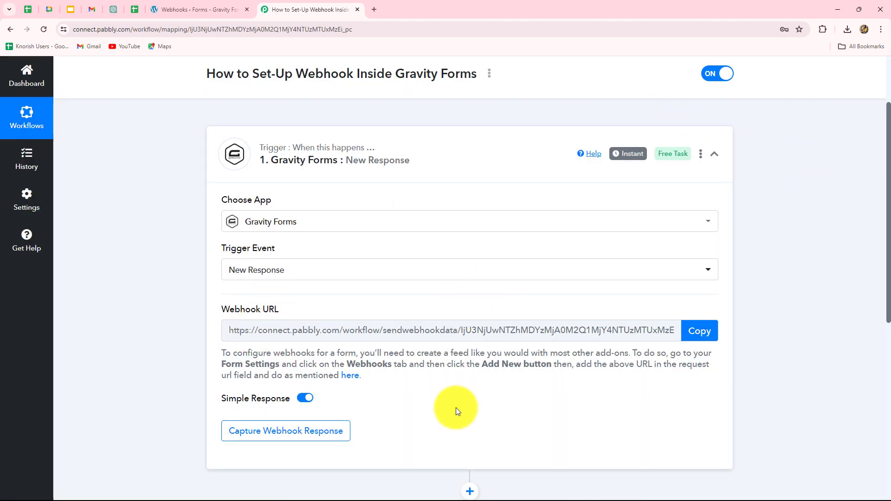
Start capturing a webhook response and copy the generated webhook URL to the clipboard
{"action": "scroll", "coordinate": [456, 408], "scroll_direction": "down", "scroll_amount": 2}
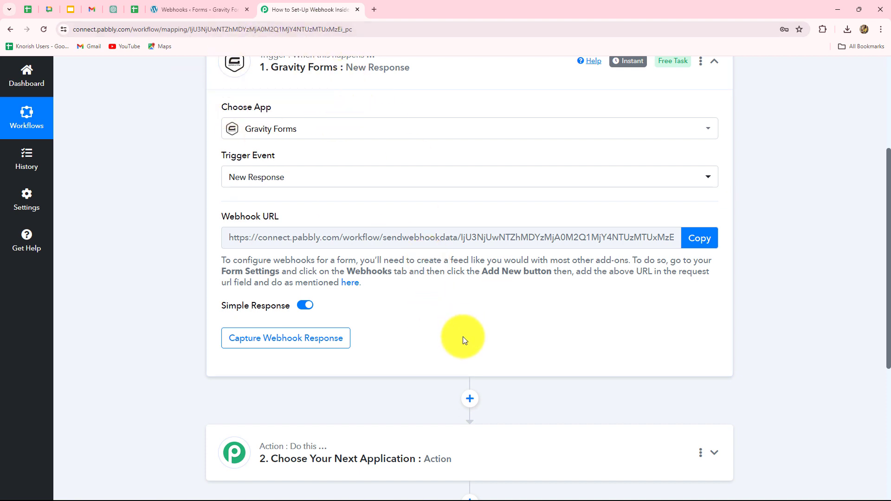
{"action": "left_click", "coordinate": [705, 243]}
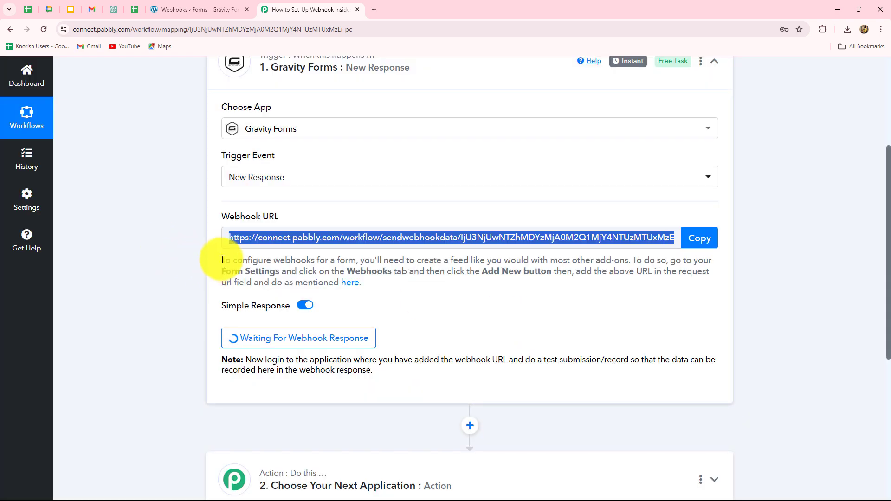
{"action": "left_click_drag", "start_coordinate": [222, 259], "coordinate": [380, 284]}
{"action": "left_click", "coordinate": [391, 286]}
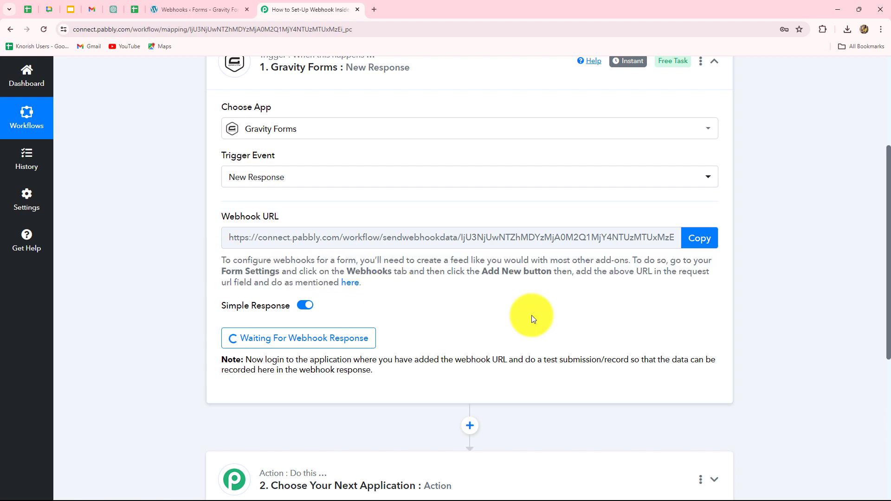
{"action": "left_click", "coordinate": [427, 239]}
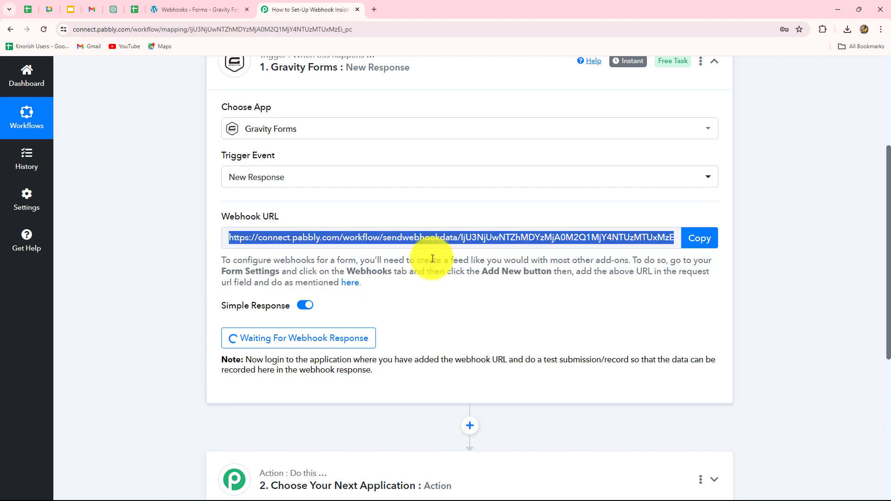
{"action": "left_click", "coordinate": [705, 244]}
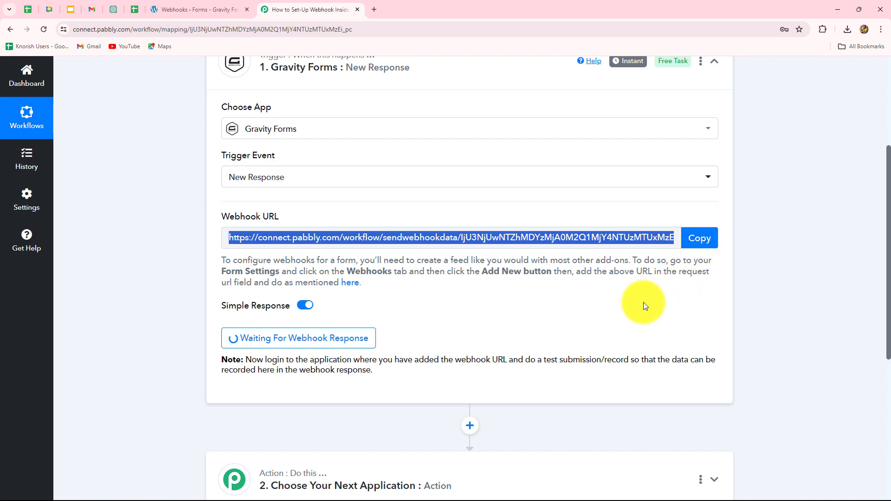
In WordPress, open Forms > Add-Ons and confirm the Webhooks Add-On shows Active
{"action": "left_click", "coordinate": [195, 10]}
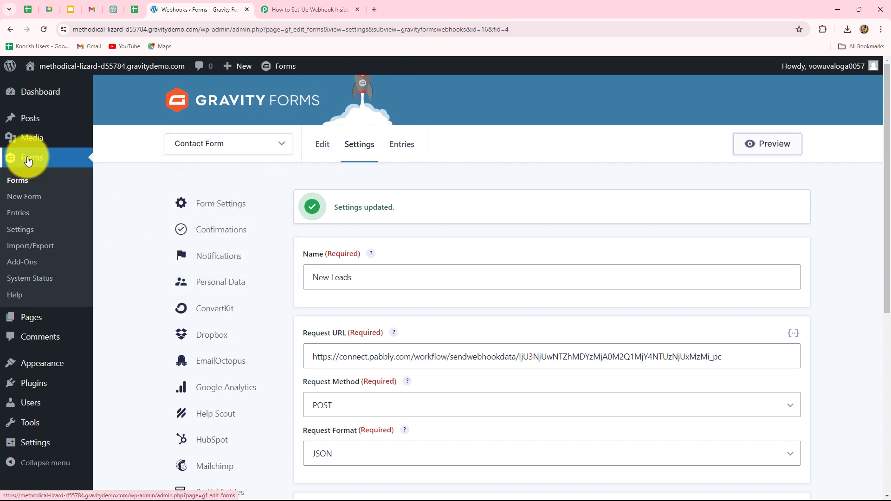
{"action": "left_click", "coordinate": [20, 263]}
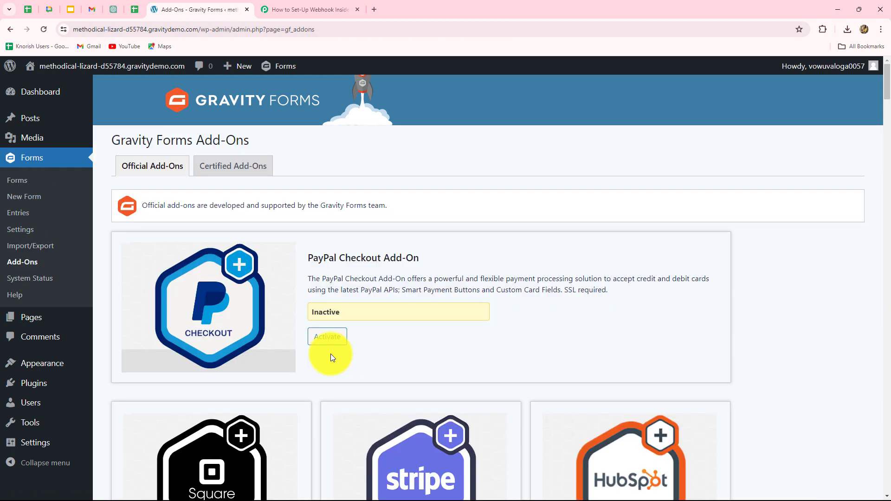
{"action": "scroll", "coordinate": [331, 354], "scroll_direction": "down", "scroll_amount": 17}
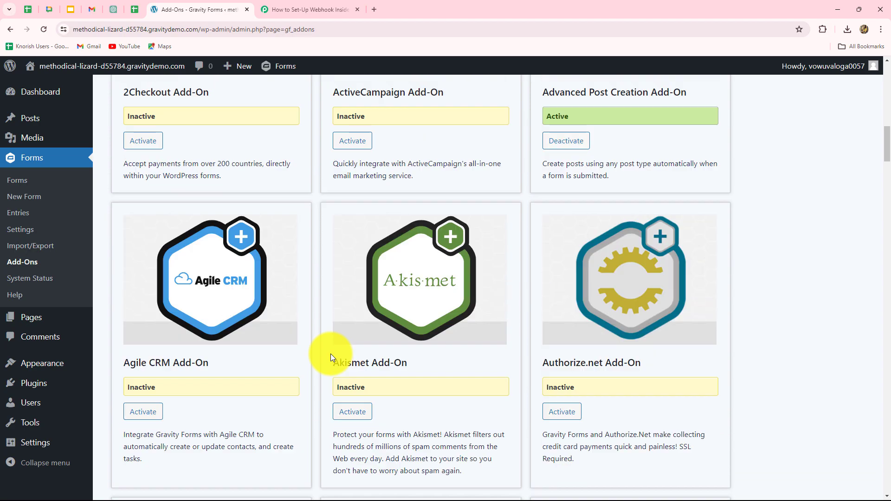
{"action": "scroll", "coordinate": [331, 353], "scroll_direction": "down", "scroll_amount": 20}
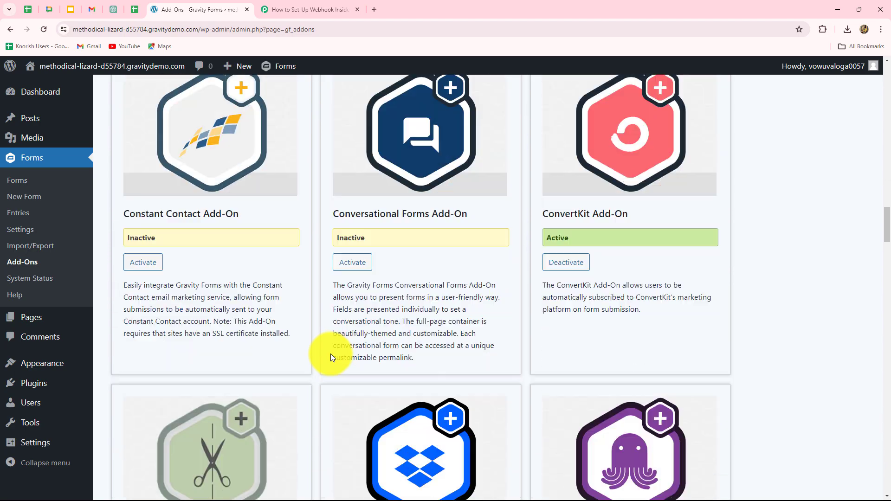
{"action": "scroll", "coordinate": [331, 353], "scroll_direction": "down", "scroll_amount": 20}
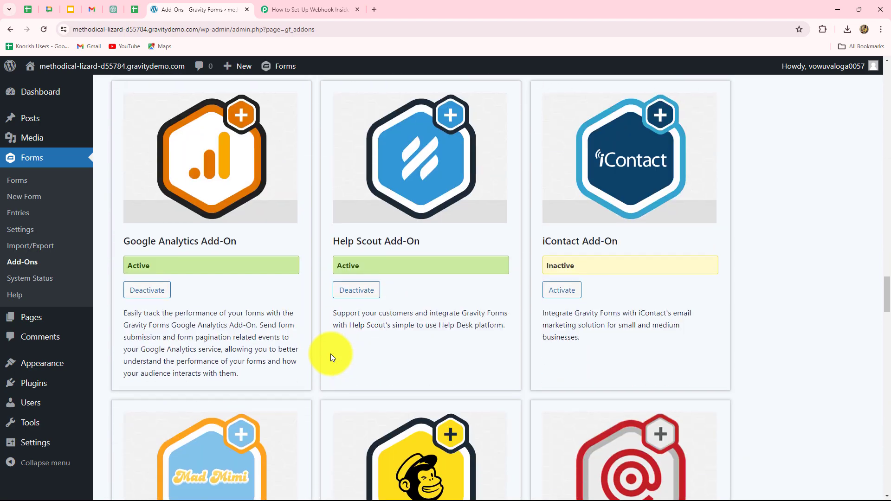
{"action": "scroll", "coordinate": [330, 357], "scroll_direction": "down", "scroll_amount": 20}
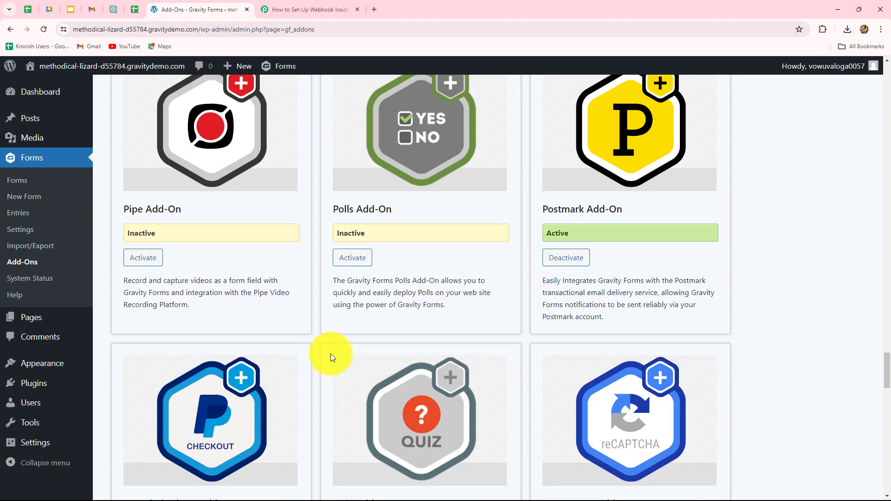
{"action": "scroll", "coordinate": [330, 353], "scroll_direction": "down", "scroll_amount": 10}
{"action": "scroll", "coordinate": [330, 353], "scroll_direction": "down", "scroll_amount": 5}
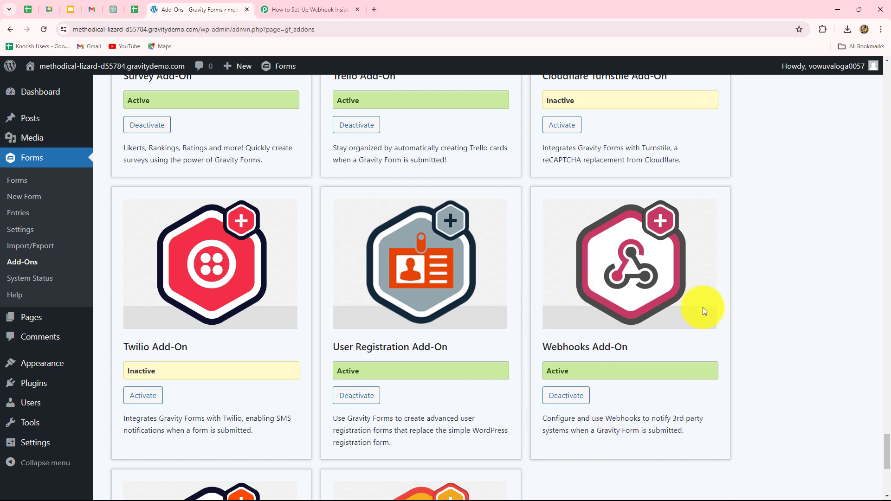
{"action": "double_click", "coordinate": [555, 371]}
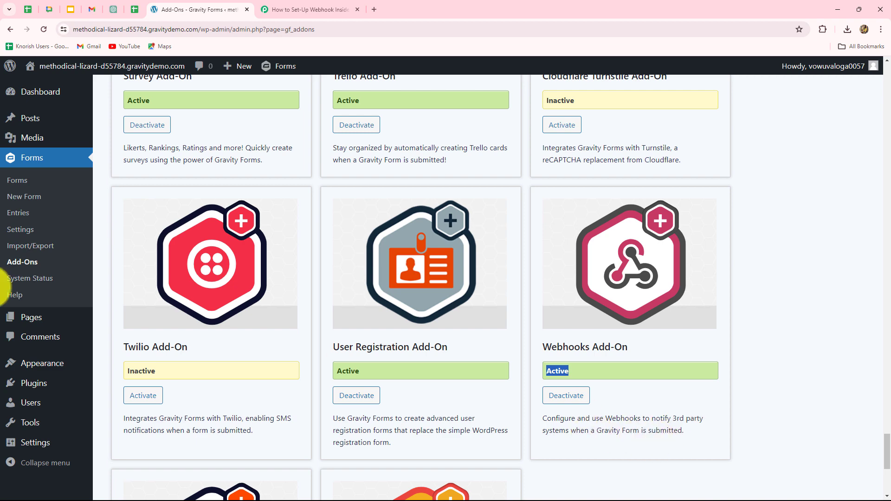
Open the Contact Form from the Gravity Forms forms list in the form editor
{"action": "left_click", "coordinate": [21, 180]}
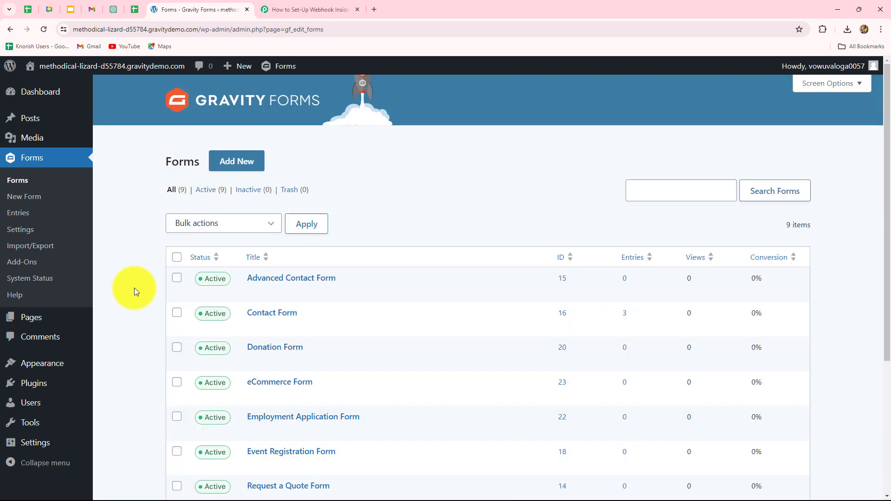
{"action": "scroll", "coordinate": [134, 288], "scroll_direction": "down", "scroll_amount": 2}
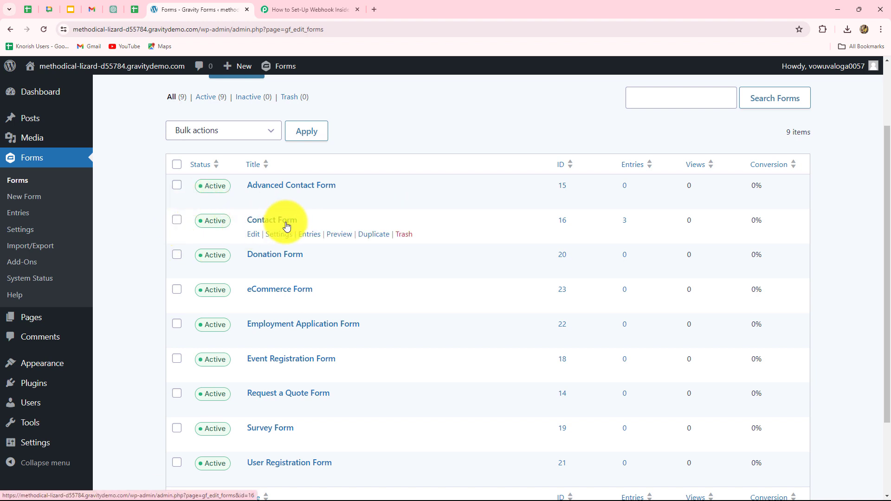
{"action": "left_click", "coordinate": [282, 223]}
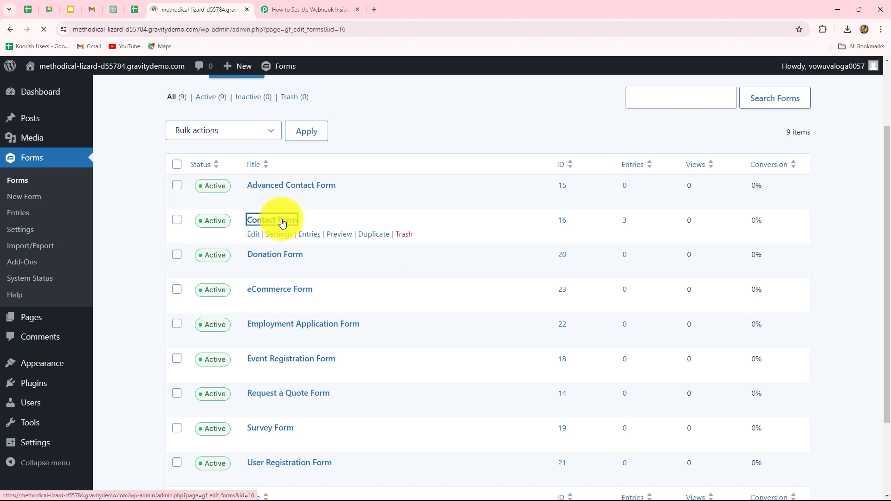
{"action": "mouse_move", "coordinate": [279, 66]}
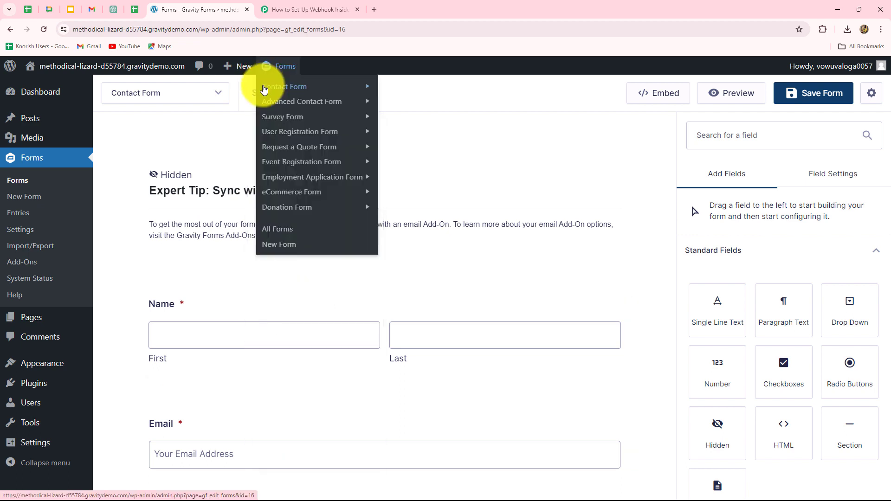
{"action": "mouse_move", "coordinate": [258, 88]}
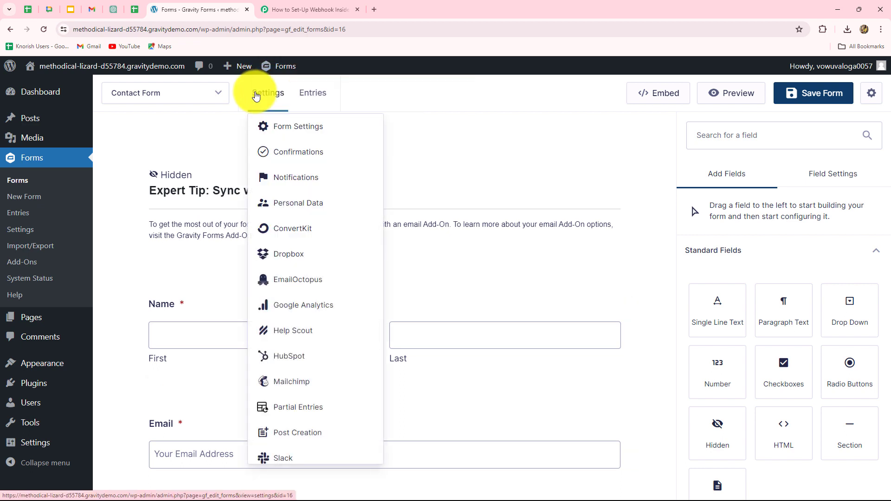
Add a new webhook feed in the form's Webhooks settings and name it New Connection
{"action": "scroll", "coordinate": [312, 341], "scroll_direction": "down", "scroll_amount": 3}
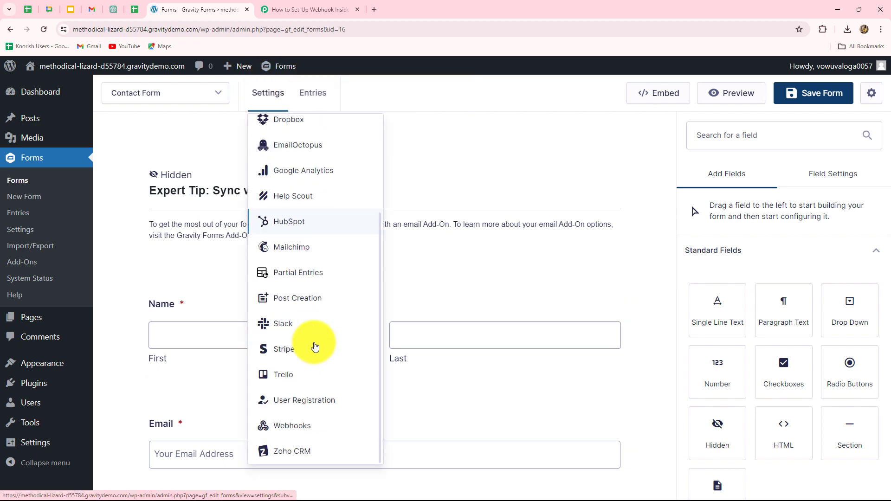
{"action": "left_click", "coordinate": [276, 426]}
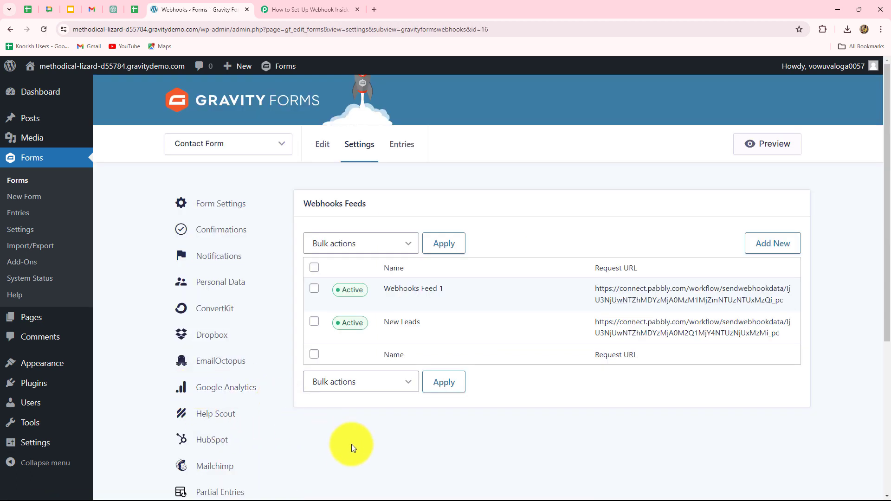
{"action": "mouse_move", "coordinate": [431, 337]}
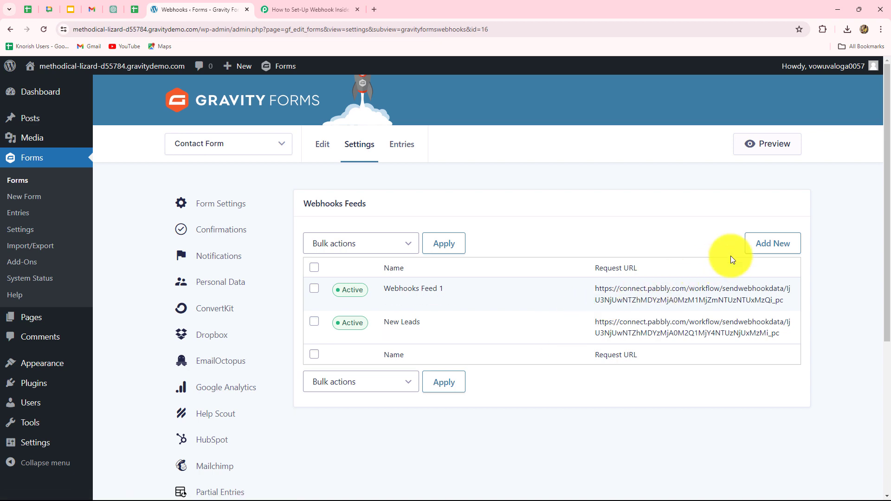
{"action": "left_click", "coordinate": [764, 246]}
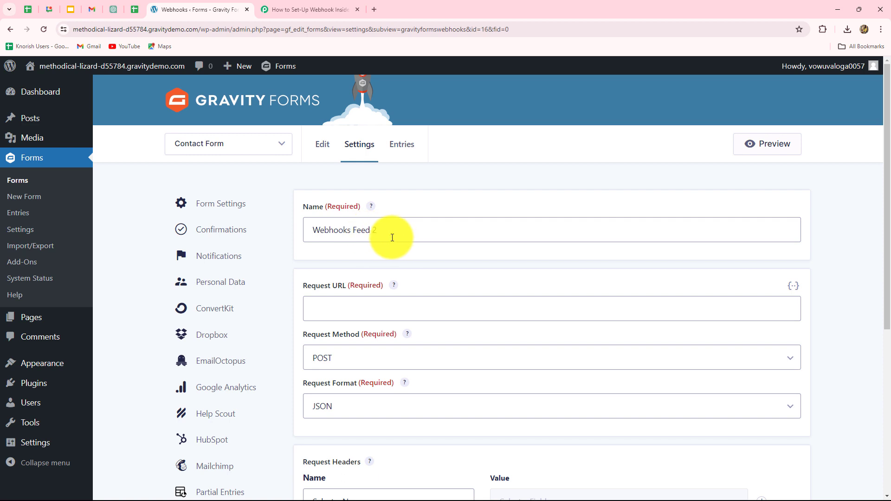
{"action": "left_click_drag", "start_coordinate": [384, 239], "coordinate": [218, 235]}
{"action": "key", "text": "BackSpace"}
{"action": "key", "text": "ctrl+v"}
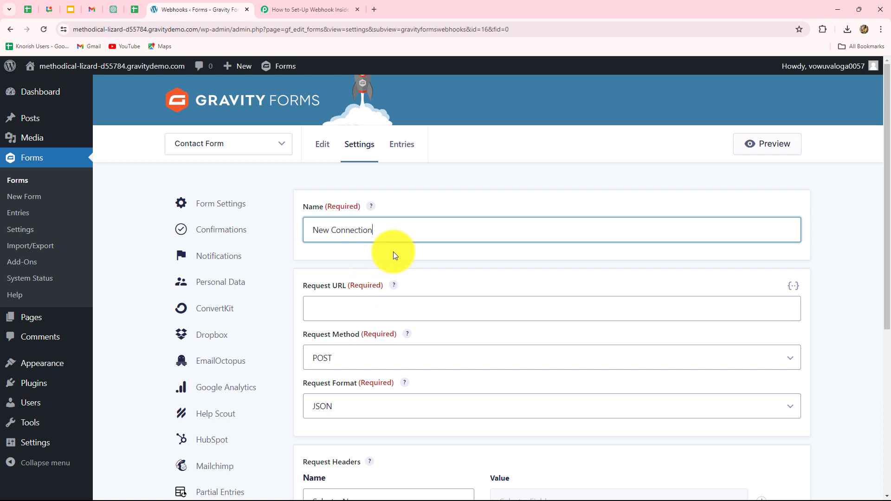
Paste the Pabbly webhook URL as the Request URL and save the feed settings
{"action": "scroll", "coordinate": [364, 313], "scroll_direction": "down", "scroll_amount": 2}
{"action": "left_click", "coordinate": [334, 221]}
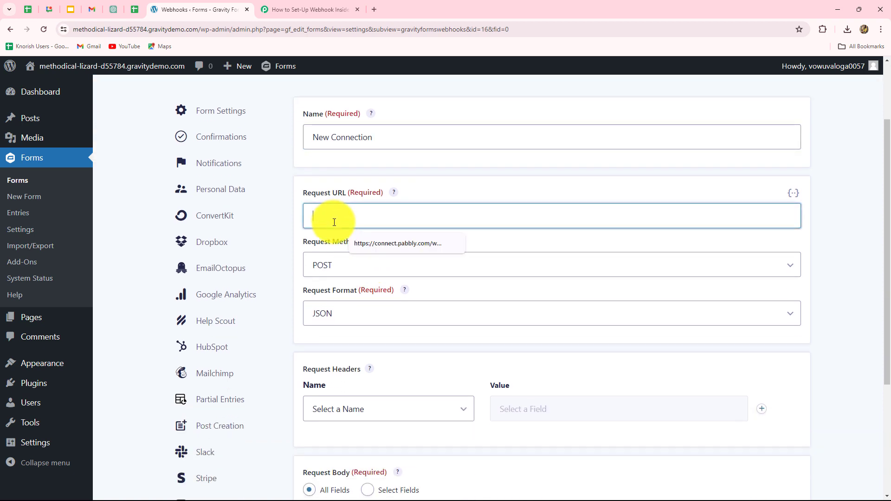
{"action": "key", "text": "ctrl+v"}
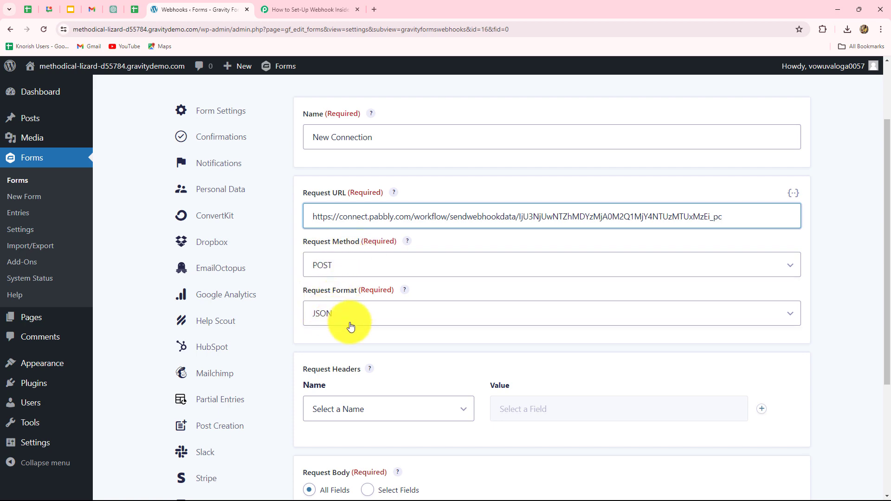
{"action": "scroll", "coordinate": [417, 427], "scroll_direction": "down", "scroll_amount": 4}
{"action": "scroll", "coordinate": [204, 242], "scroll_direction": "up", "scroll_amount": 4}
{"action": "scroll", "coordinate": [435, 438], "scroll_direction": "down", "scroll_amount": 2}
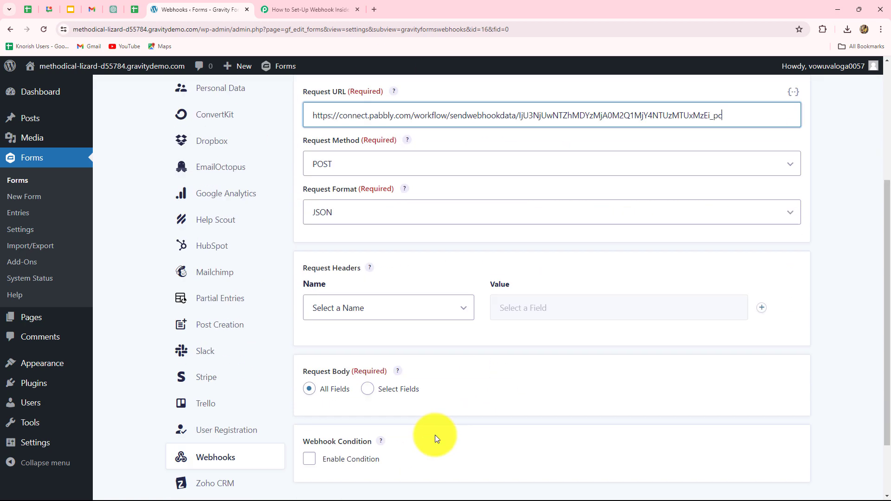
{"action": "scroll", "coordinate": [435, 438], "scroll_direction": "down", "scroll_amount": 2}
{"action": "left_click", "coordinate": [321, 444]}
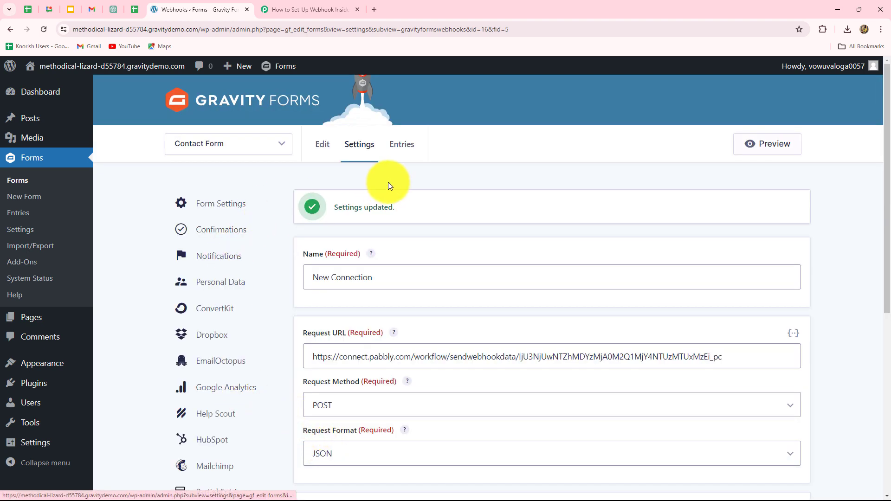
{"action": "left_click", "coordinate": [297, 10]}
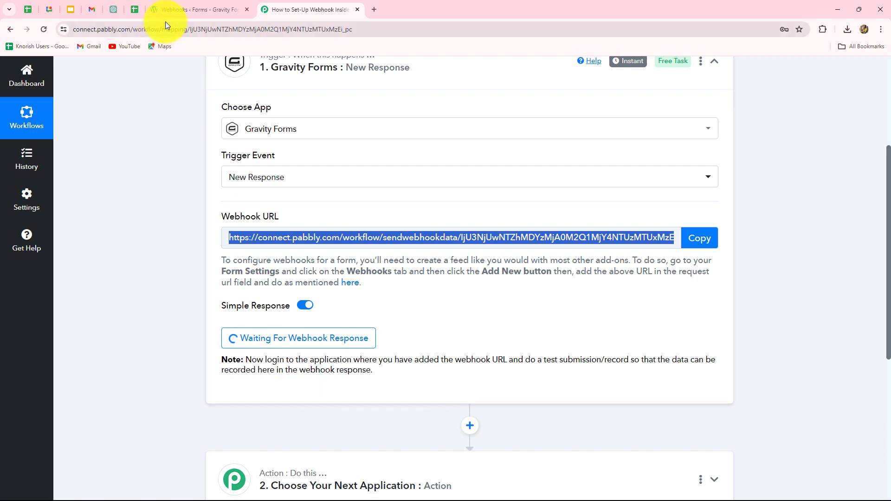
{"action": "left_click", "coordinate": [180, 10]}
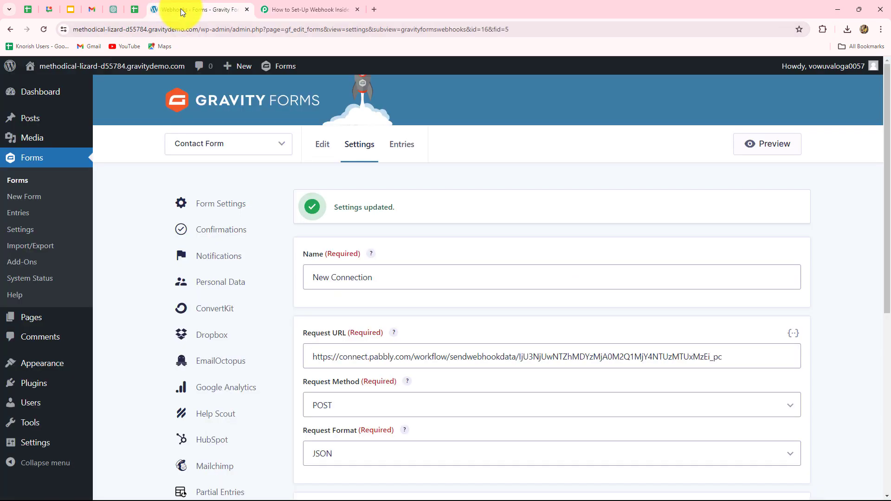
Preview the Contact Form and enter first name 'Dummy' and last name 'User'
{"action": "left_click", "coordinate": [772, 149]}
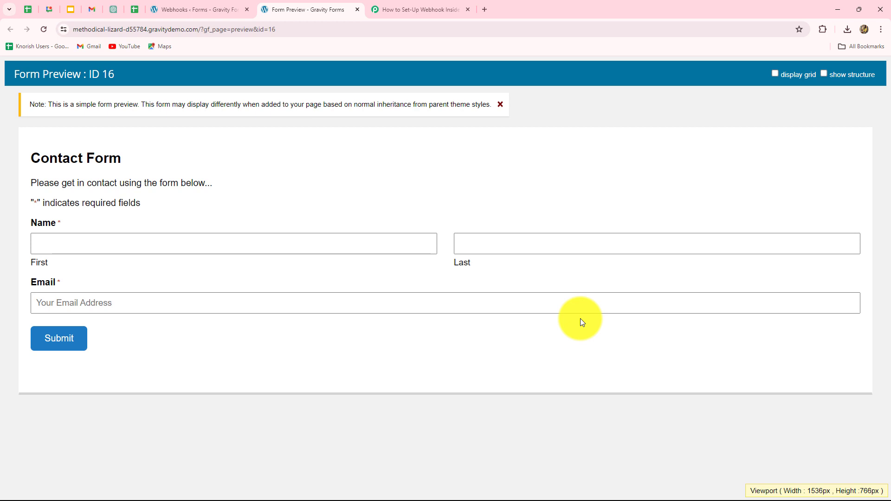
{"action": "left_click", "coordinate": [105, 244]}
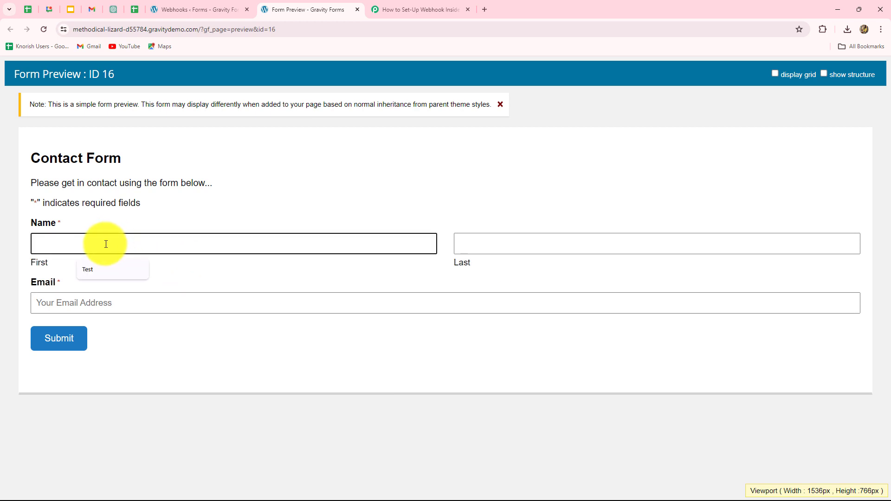
{"action": "key", "text": "Caps_Lock"}
{"action": "type", "text": "Dummy"}
{"action": "left_click", "coordinate": [520, 243]}
{"action": "key", "text": "Caps_Lock"}
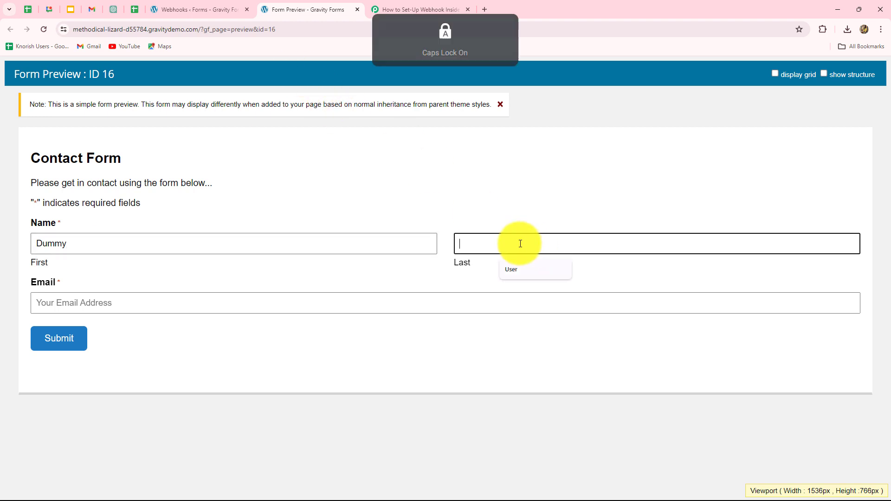
{"action": "type", "text": "U"}
{"action": "key", "text": "Caps_Lock"}
{"action": "type", "text": "ser"}
Fill in the suggested test e-mail address and submit the entry
{"action": "left_click", "coordinate": [133, 301]}
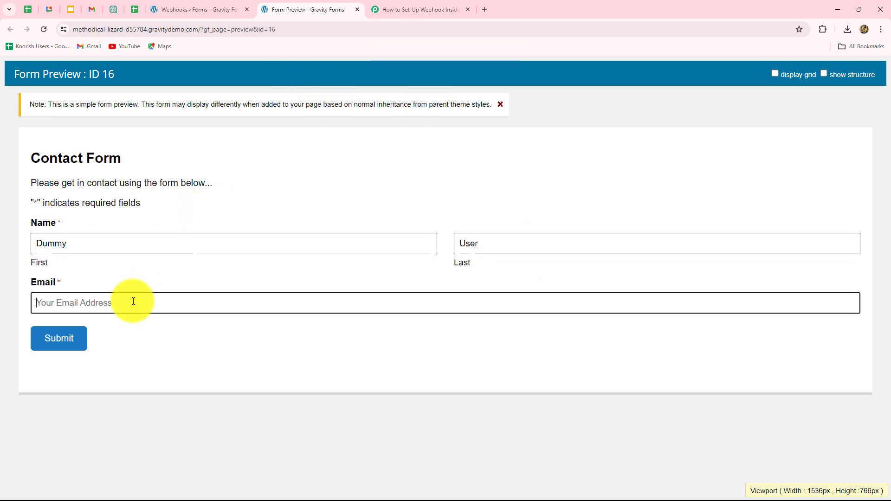
{"action": "type", "text": "dum"}
{"action": "left_click", "coordinate": [165, 329]}
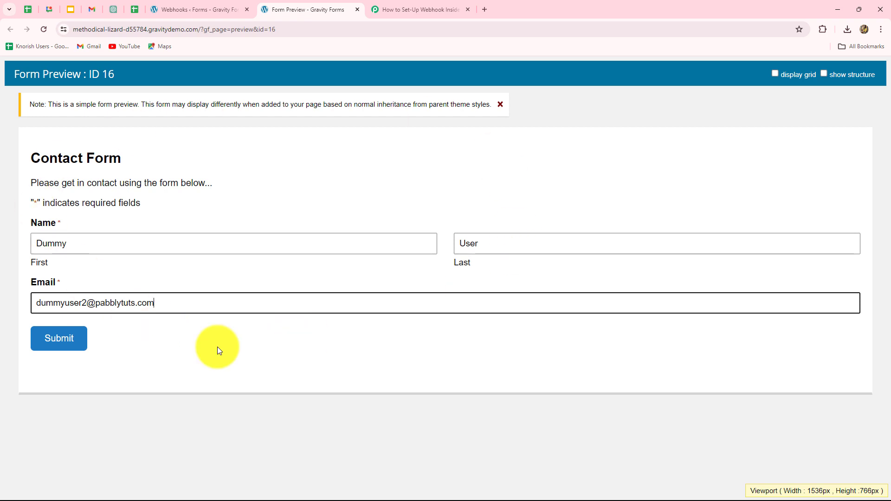
{"action": "left_click", "coordinate": [54, 344]}
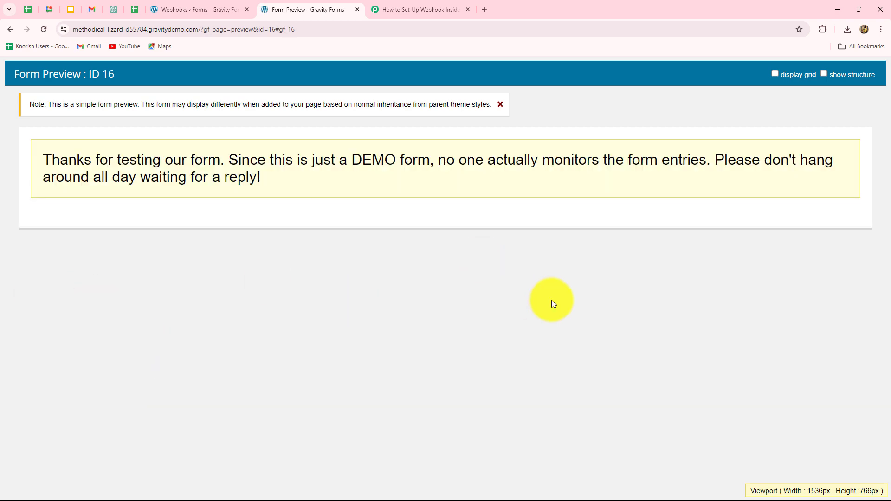
Switch to Pabbly Connect and inspect the captured e-mail and Status values
{"action": "left_click", "coordinate": [416, 6]}
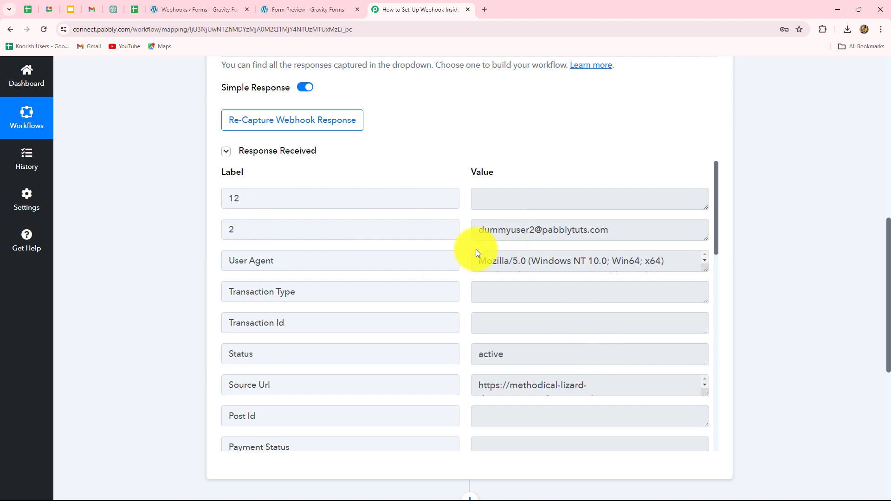
{"action": "left_click", "coordinate": [608, 230]}
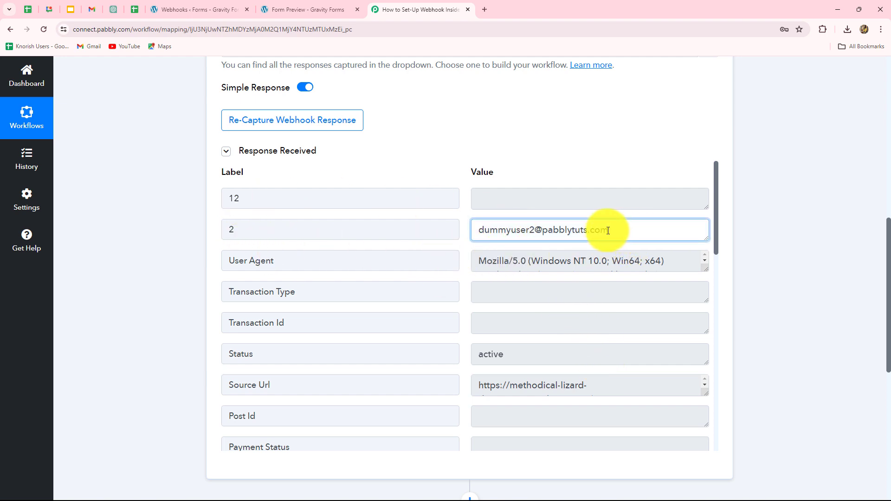
{"action": "left_click_drag", "start_coordinate": [608, 231], "coordinate": [453, 249]}
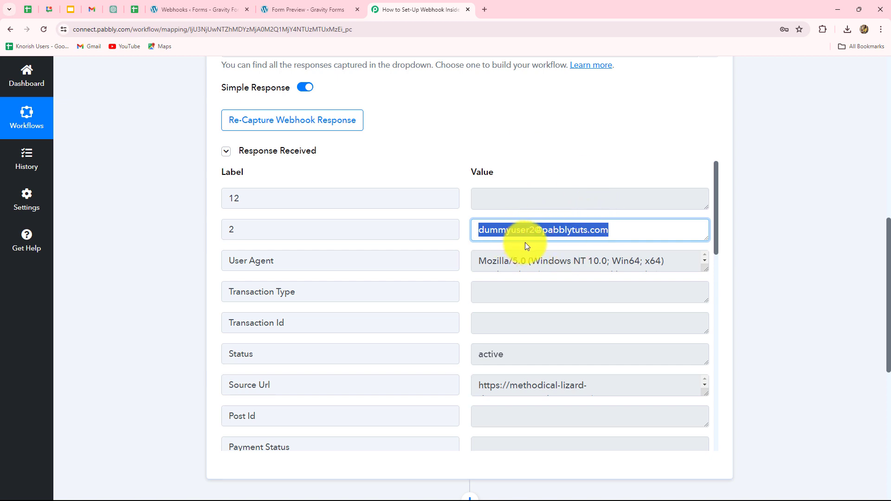
{"action": "scroll", "coordinate": [525, 285], "scroll_direction": "down", "scroll_amount": 3}
{"action": "left_click", "coordinate": [533, 214]}
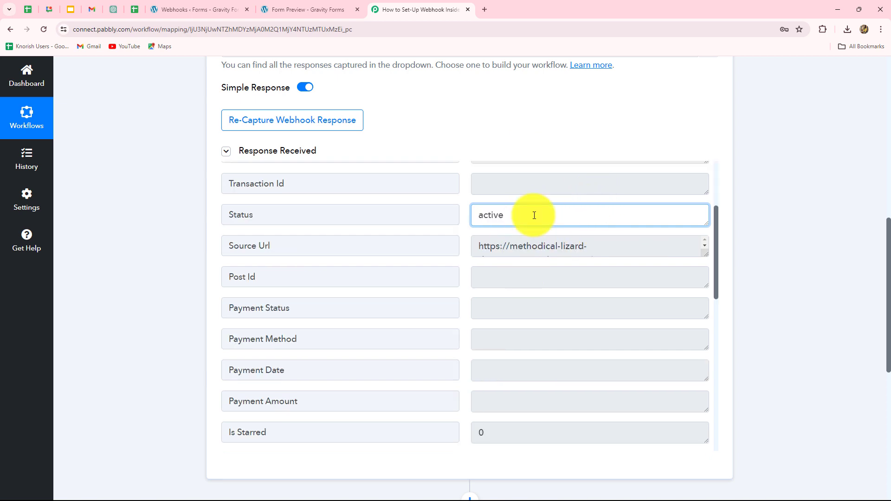
{"action": "left_click_drag", "start_coordinate": [534, 214], "coordinate": [460, 224]}
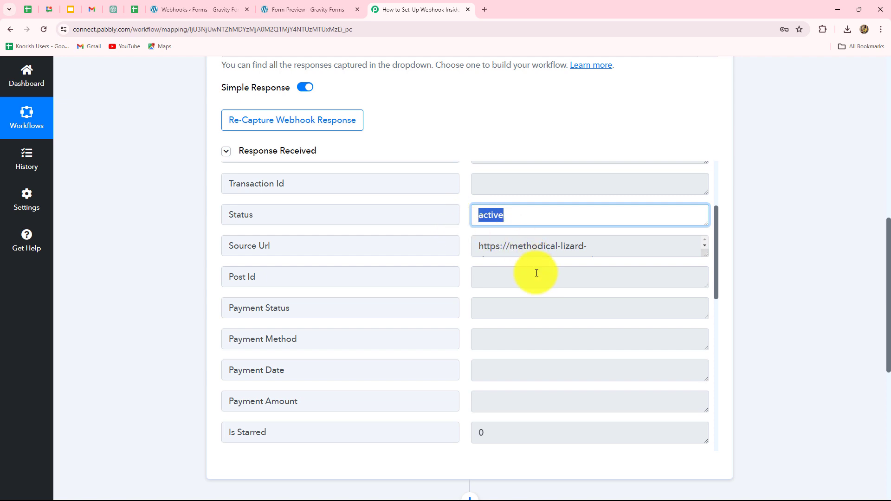
Scroll the received response and select the captured first and last name values
{"action": "scroll", "coordinate": [536, 273], "scroll_direction": "down", "scroll_amount": 1}
{"action": "left_click_drag", "start_coordinate": [590, 199], "coordinate": [430, 207]}
{"action": "scroll", "coordinate": [578, 305], "scroll_direction": "down", "scroll_amount": 3}
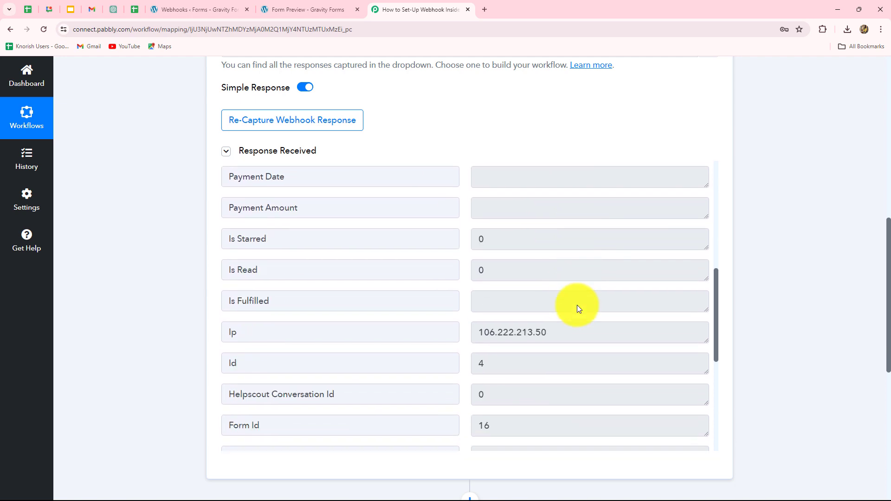
{"action": "scroll", "coordinate": [578, 305], "scroll_direction": "down", "scroll_amount": 4}
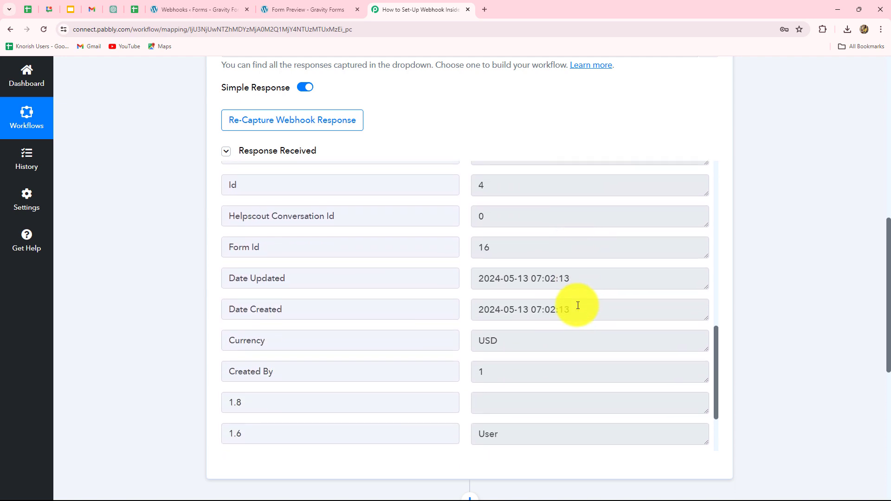
{"action": "scroll", "coordinate": [578, 305], "scroll_direction": "down", "scroll_amount": 2}
{"action": "left_click", "coordinate": [530, 401]}
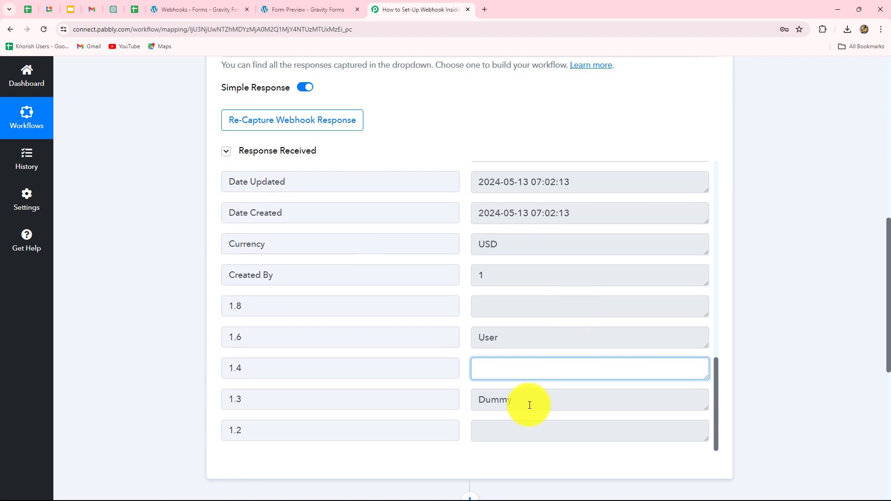
{"action": "double_click", "coordinate": [496, 400]}
{"action": "double_click", "coordinate": [489, 337]}
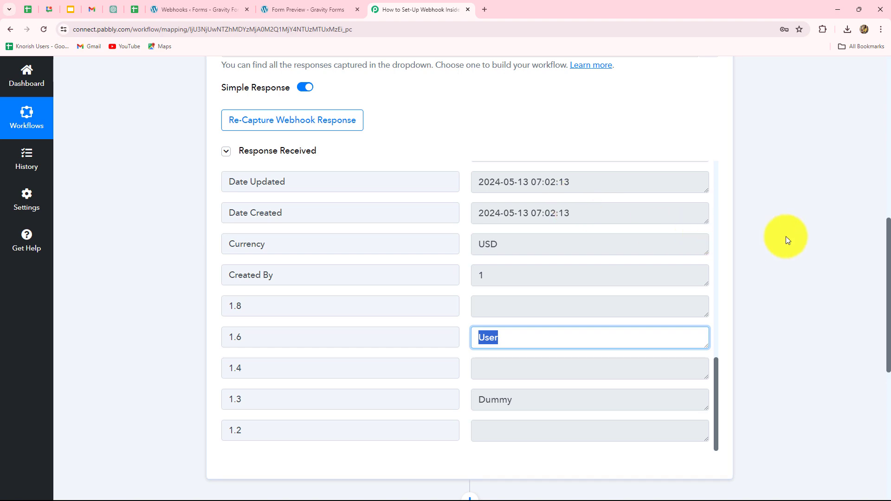
{"action": "scroll", "coordinate": [788, 254], "scroll_direction": "up", "scroll_amount": 7}
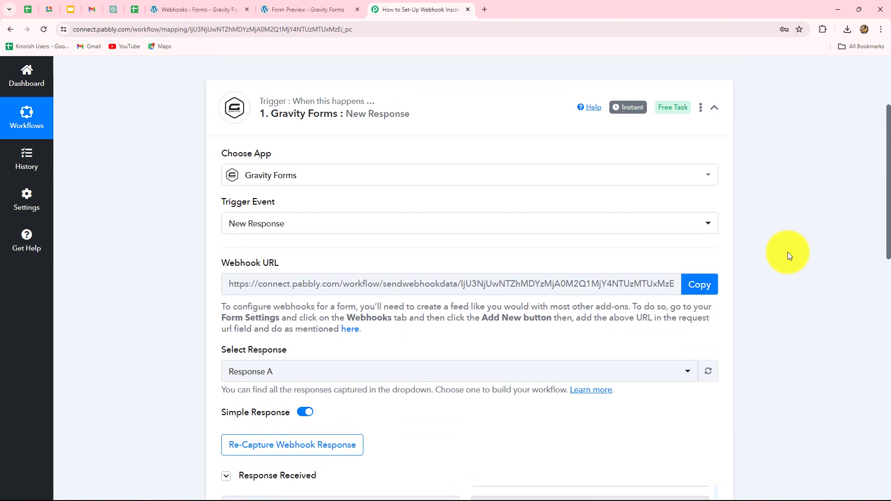
Collapse the Gravity Forms New Response trigger step
{"action": "scroll", "coordinate": [789, 255], "scroll_direction": "down", "scroll_amount": 2}
{"action": "scroll", "coordinate": [775, 209], "scroll_direction": "up", "scroll_amount": 3}
{"action": "left_click", "coordinate": [715, 154]}
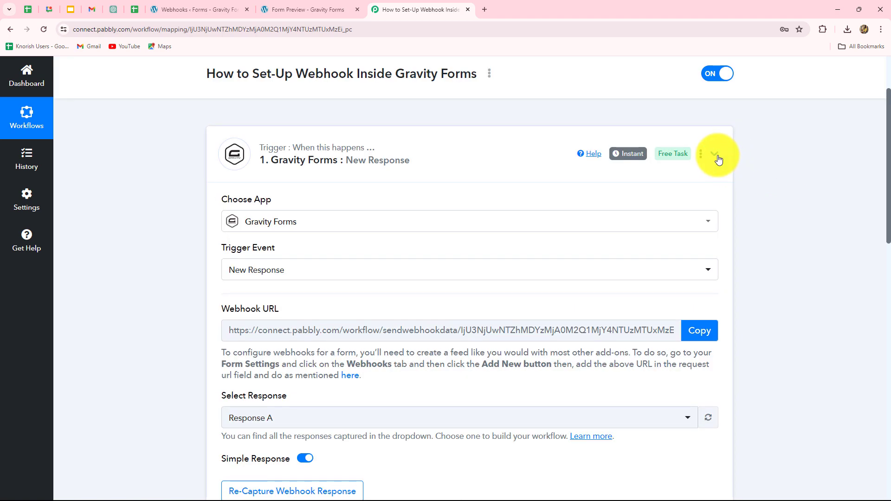